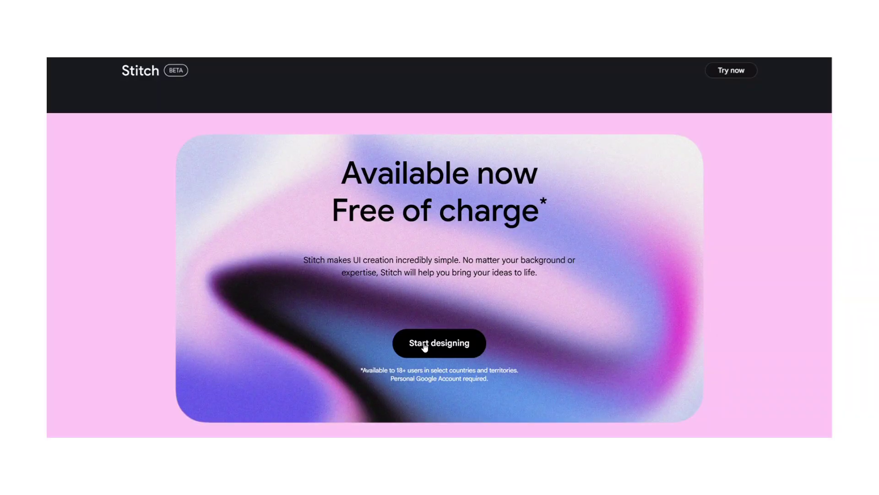
Step: Open the Stitch design workspace and set up a new App design in Experimental Mode
{"action": "left_click", "coordinate": [447, 349]}
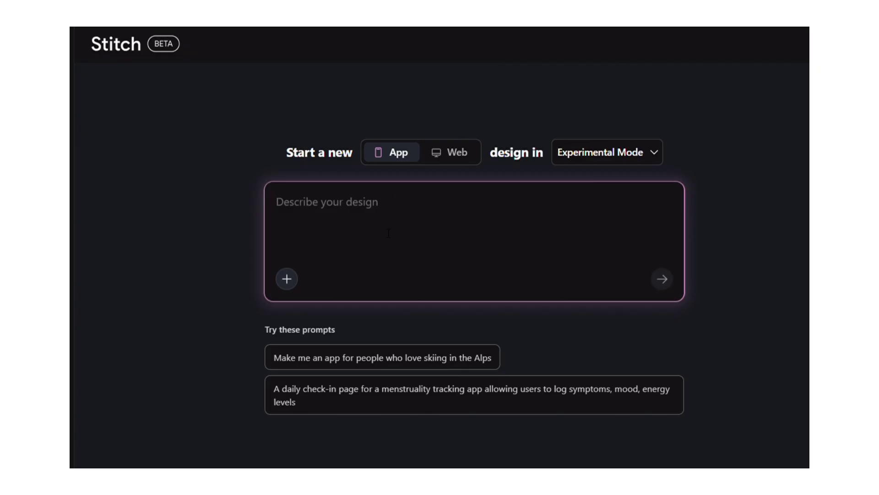
{"action": "left_click", "coordinate": [451, 152]}
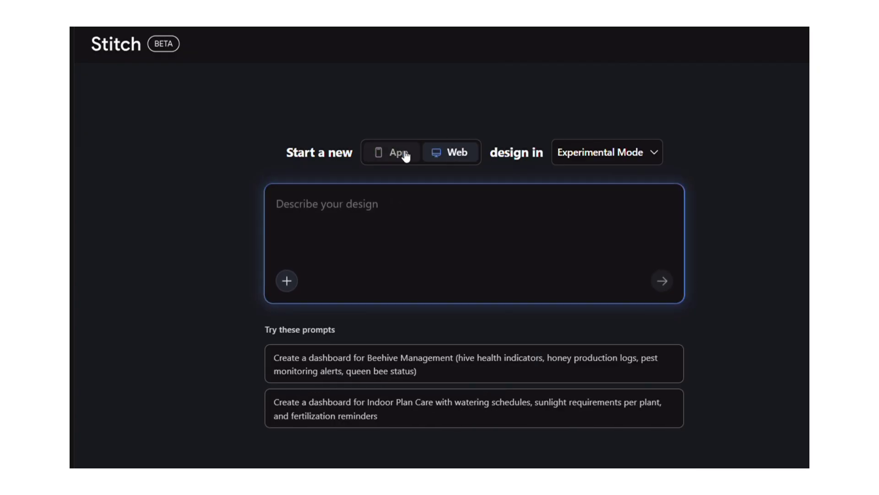
{"action": "left_click", "coordinate": [406, 156]}
{"action": "left_click", "coordinate": [459, 154]}
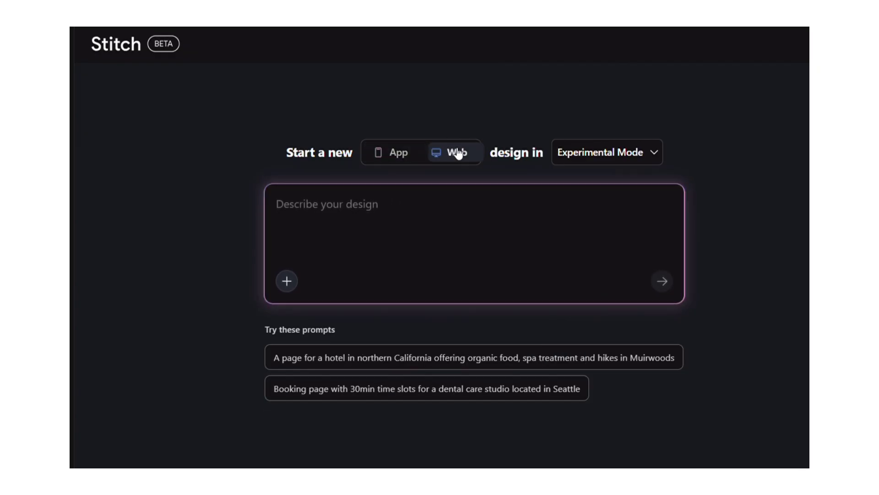
{"action": "left_click", "coordinate": [399, 156]}
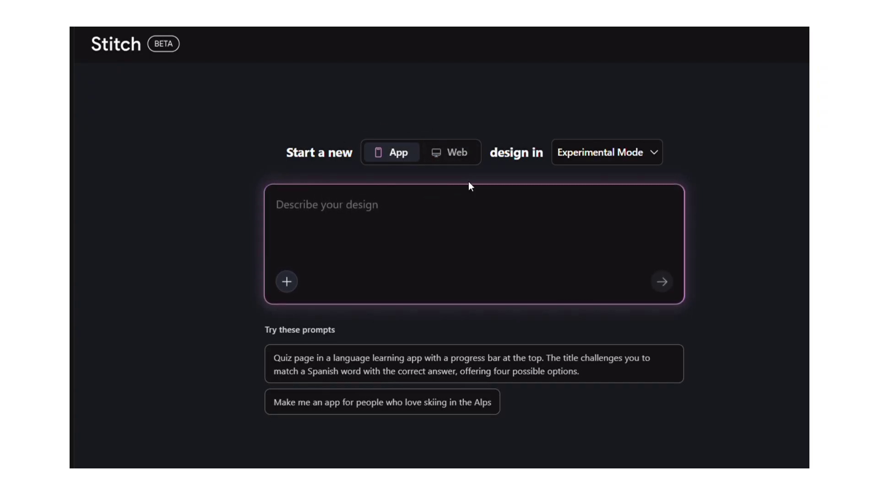
{"action": "left_click", "coordinate": [608, 165]}
{"action": "left_click", "coordinate": [523, 179]}
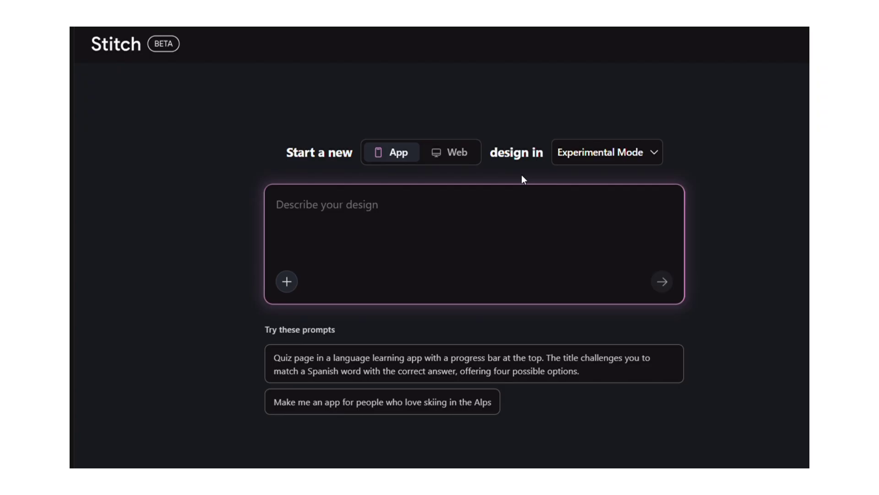
{"action": "left_click", "coordinate": [609, 163]}
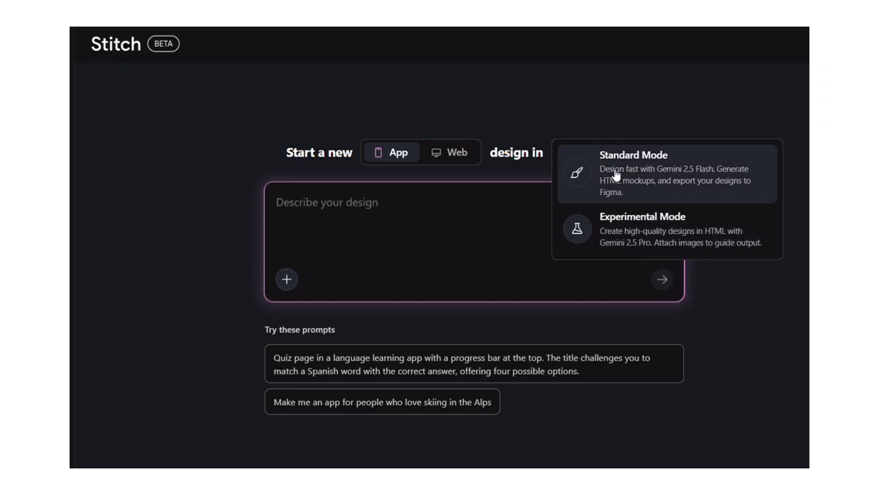
{"action": "left_click", "coordinate": [639, 244]}
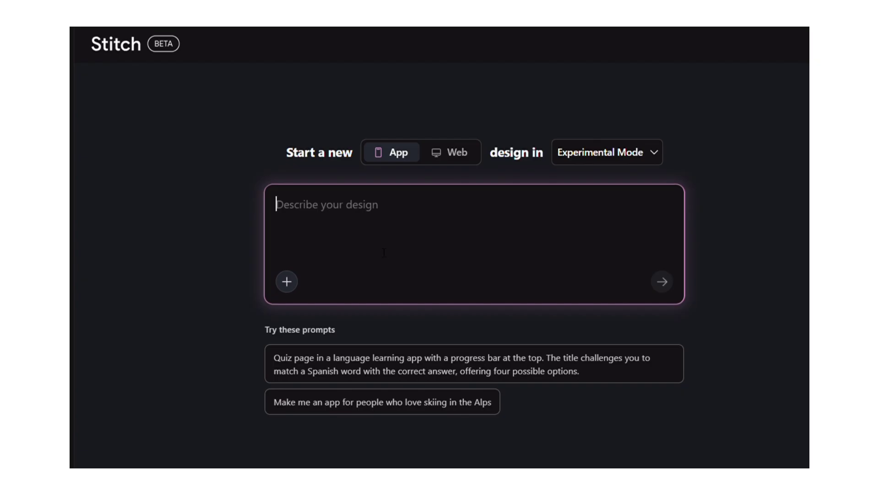
{"action": "type", "text": "create a "}
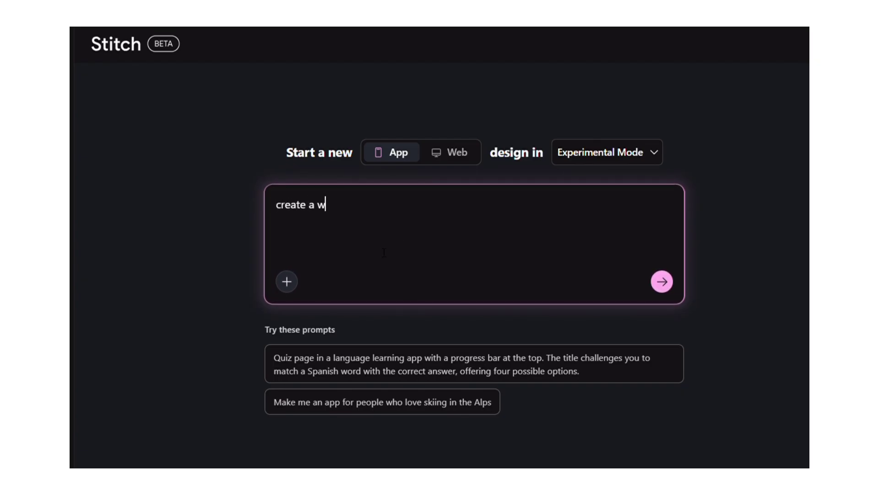
{"action": "type", "text": "website looks"}
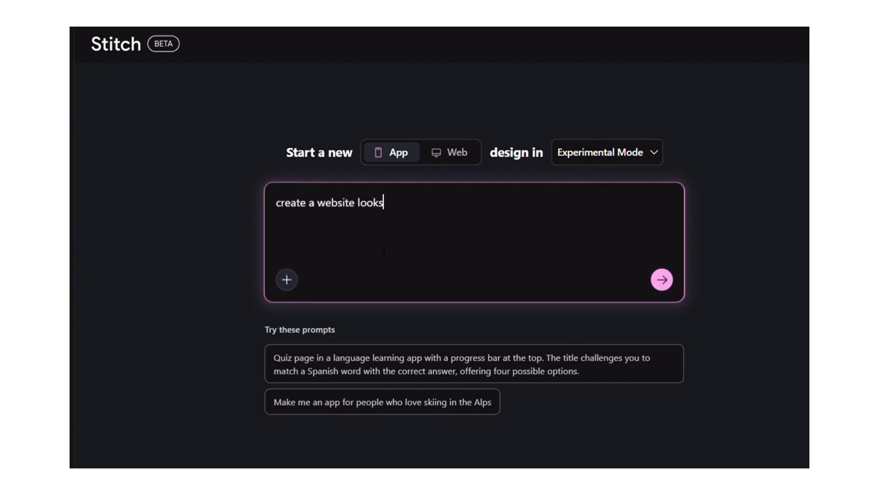
{"action": "type", "text": " likeeeeee"}
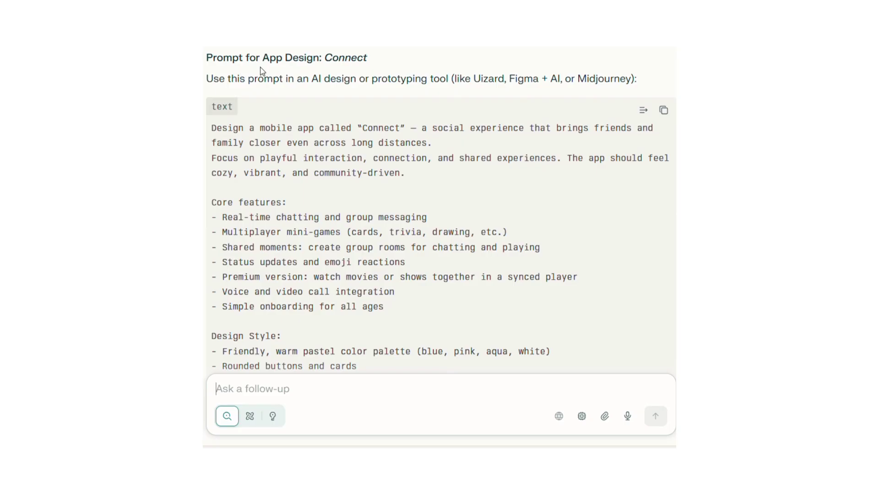
Step: In Perplexity, enter the request "create a prompt for app design"
{"action": "scroll", "coordinate": [269, 235], "scroll_direction": "down", "scroll_amount": 5}
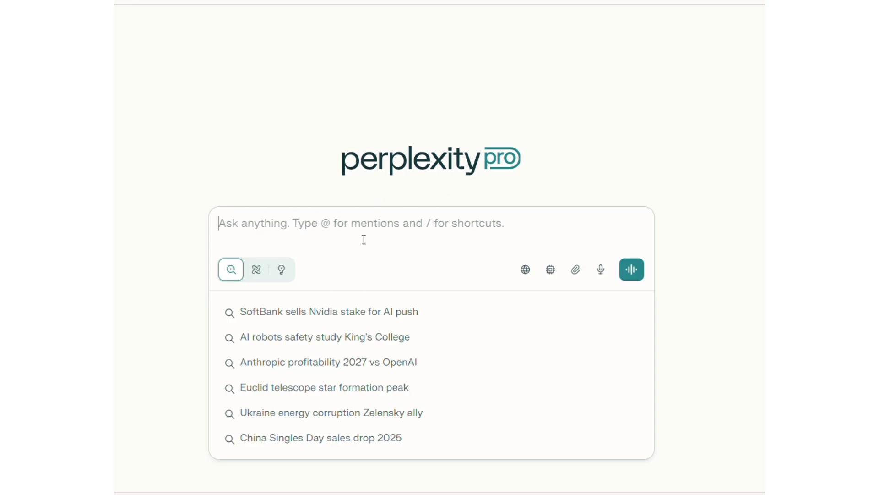
{"action": "type", "text": "create a "}
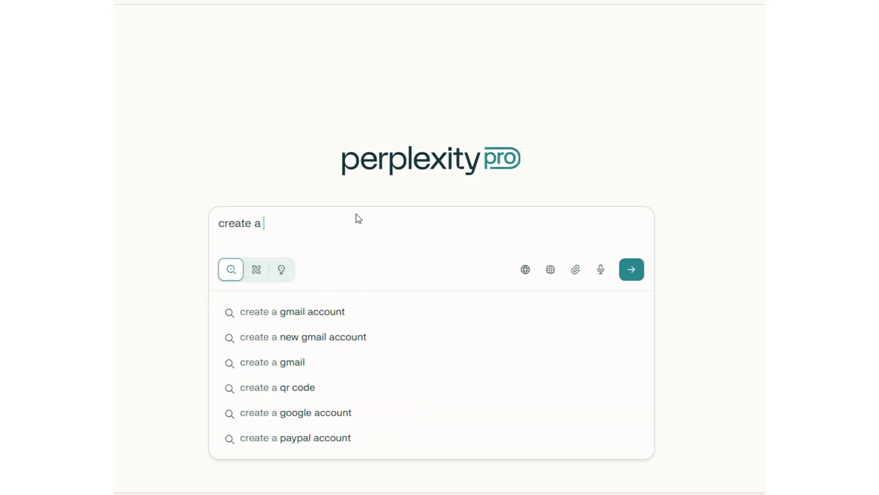
{"action": "type", "text": "prompt for app"}
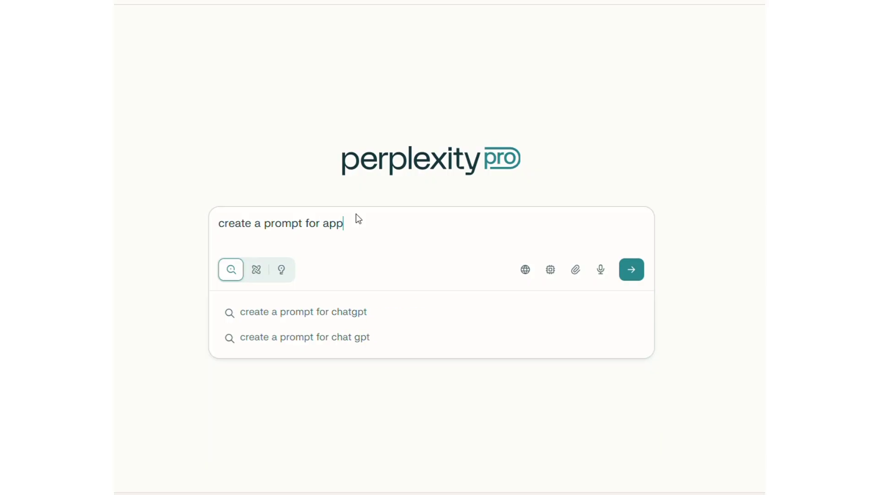
{"action": "type", "text": " design"}
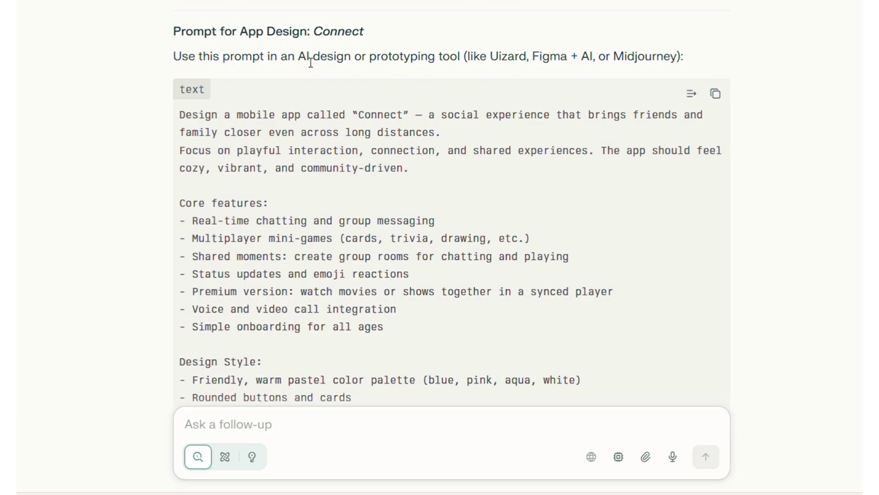
Step: Review the Perplexity answer and copy its mobile app design prompt for "Connect"
{"action": "scroll", "coordinate": [244, 229], "scroll_direction": "down", "scroll_amount": 9}
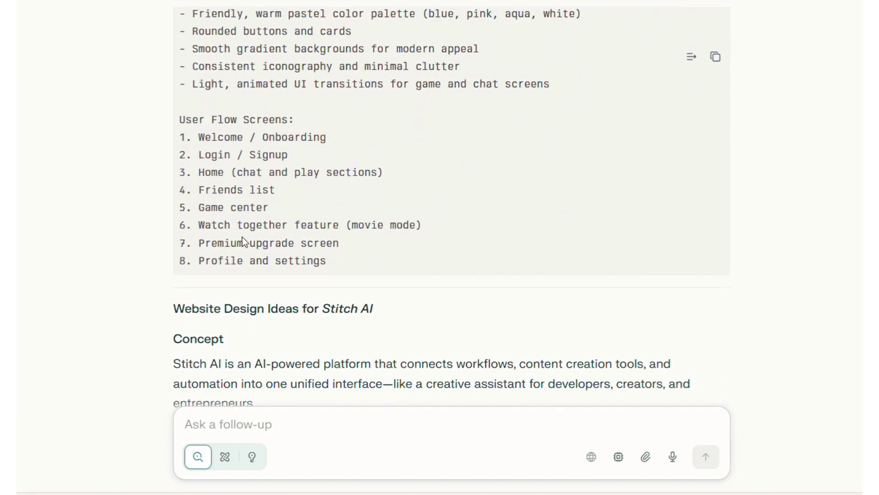
{"action": "scroll", "coordinate": [288, 310], "scroll_direction": "down", "scroll_amount": 5}
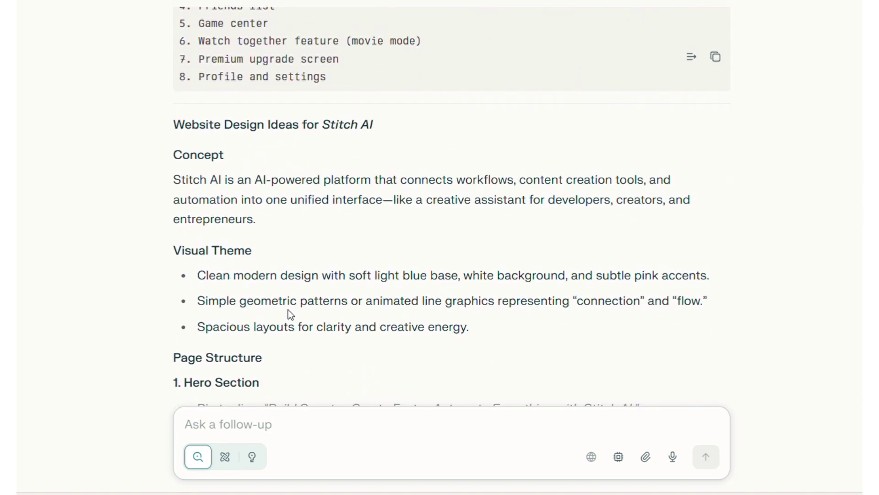
{"action": "triple_click", "coordinate": [322, 60]}
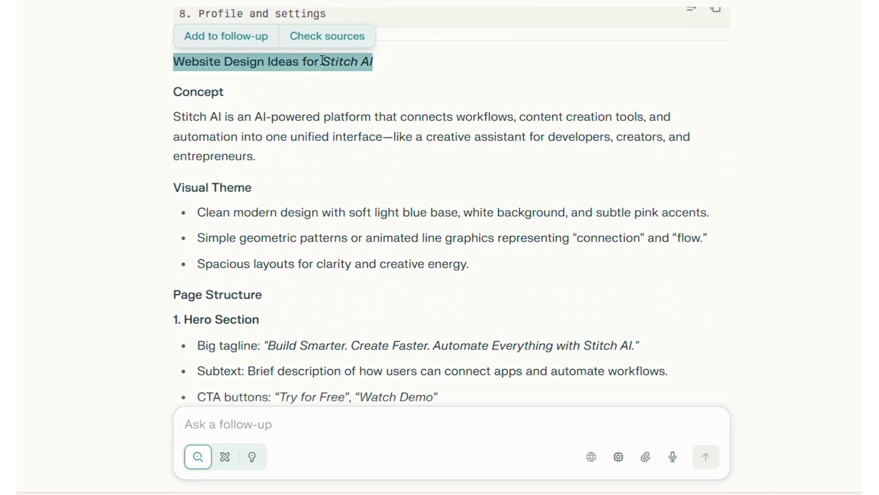
{"action": "left_click", "coordinate": [357, 79]}
{"action": "scroll", "coordinate": [357, 82], "scroll_direction": "down", "scroll_amount": 3}
{"action": "left_click", "coordinate": [716, 58]}
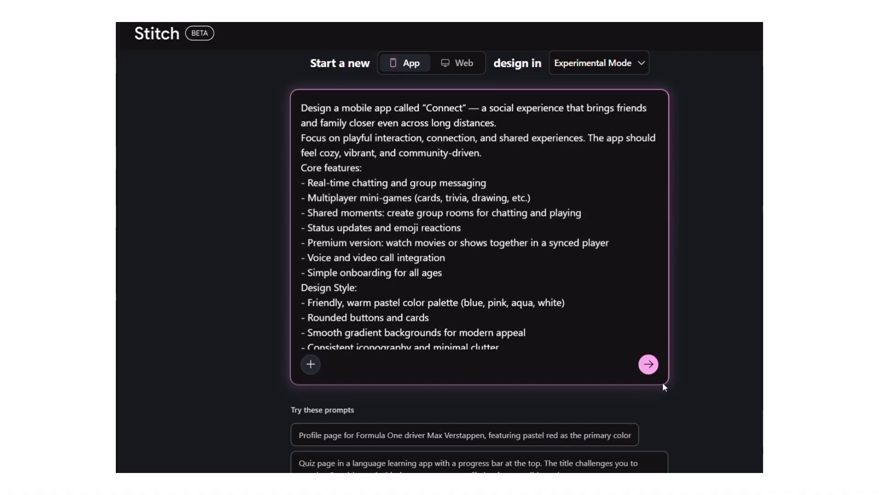
Step: In Stitch, try the Web target and Standard Mode, and return to an App design in Experimental Mode
{"action": "left_click", "coordinate": [463, 64]}
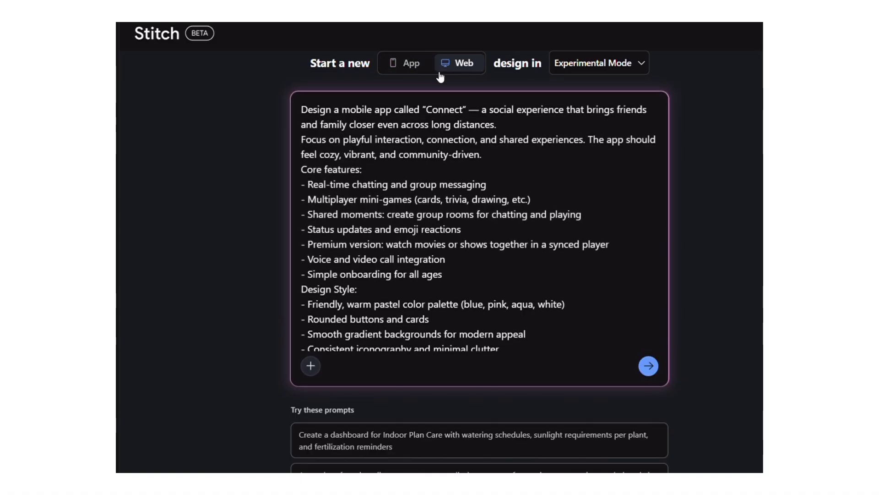
{"action": "left_click", "coordinate": [408, 69]}
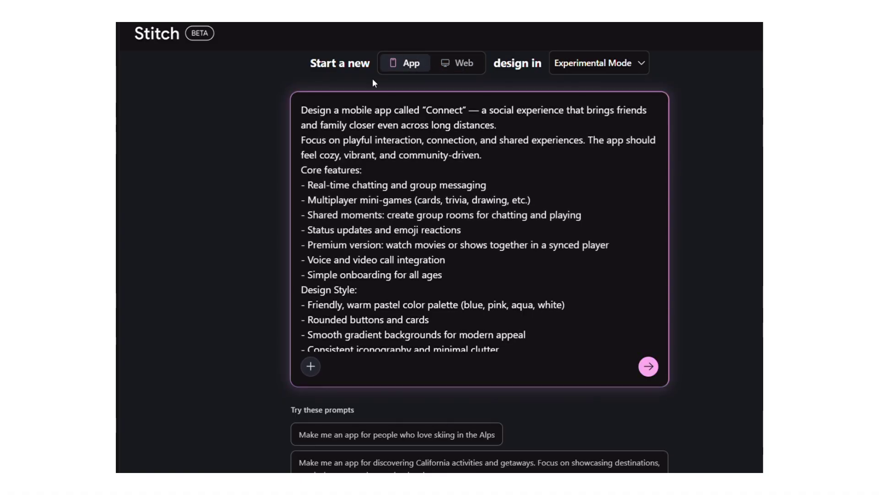
{"action": "left_click", "coordinate": [619, 64]}
{"action": "left_click", "coordinate": [629, 93]}
{"action": "left_click", "coordinate": [600, 63]}
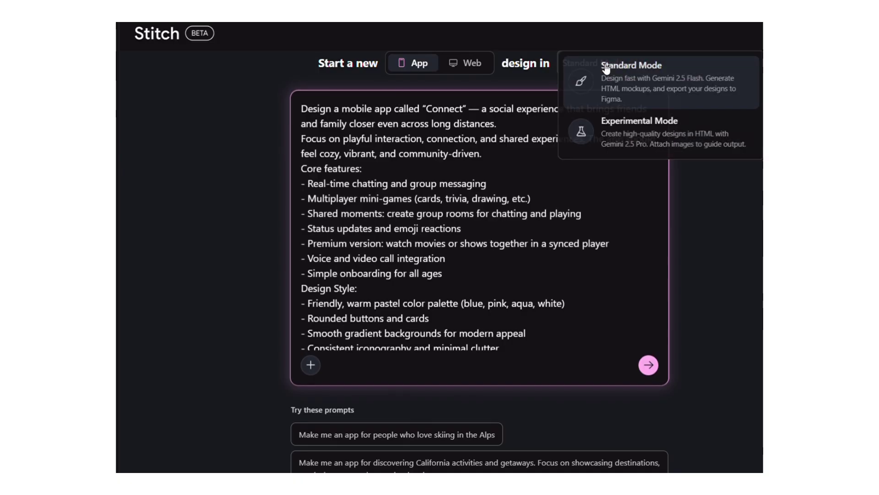
{"action": "left_click", "coordinate": [598, 83]}
{"action": "left_click", "coordinate": [598, 64]}
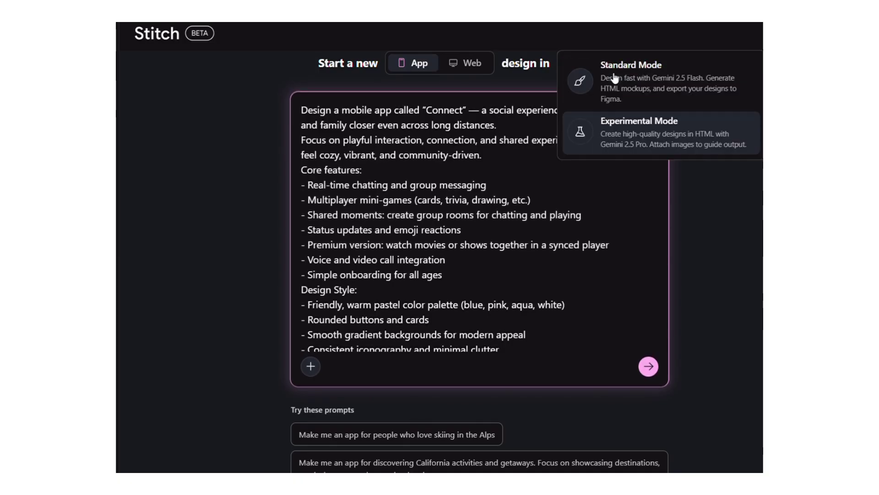
{"action": "left_click", "coordinate": [613, 122]}
Step: Check the full "Connect" mobile app prompt and submit it for design generation
{"action": "scroll", "coordinate": [400, 375], "scroll_direction": "down", "scroll_amount": 1}
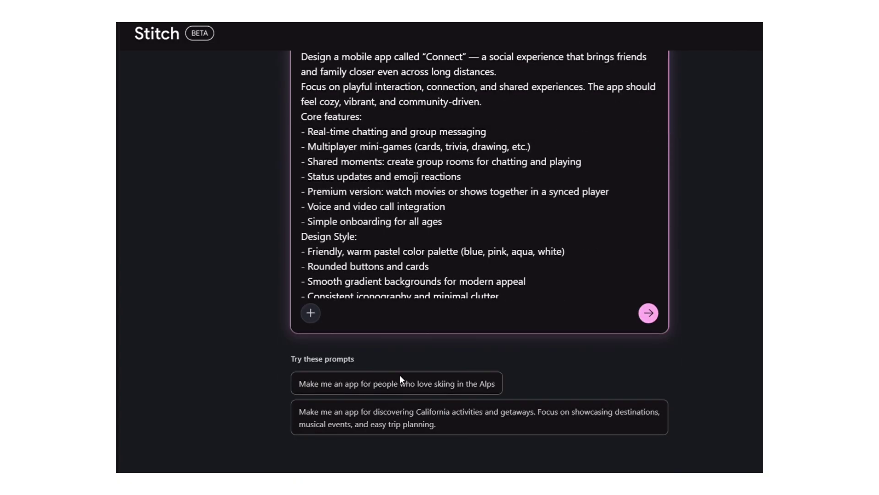
{"action": "scroll", "coordinate": [399, 374], "scroll_direction": "up", "scroll_amount": 1}
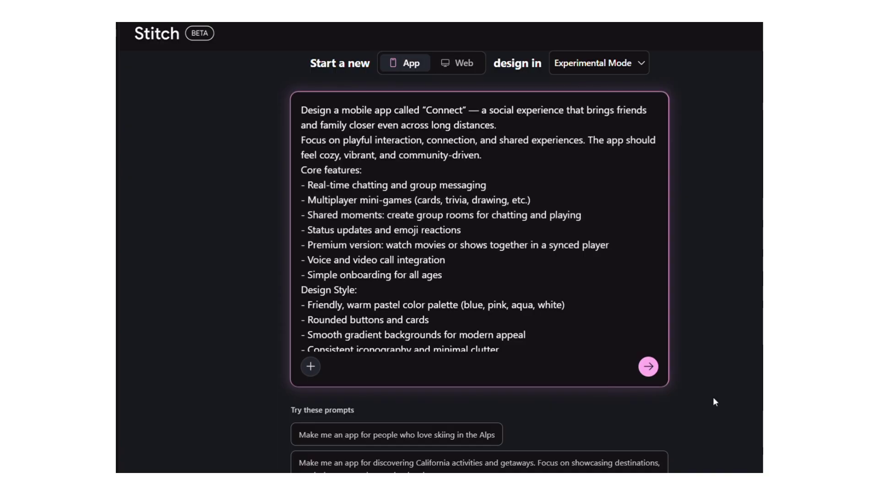
{"action": "left_click", "coordinate": [649, 365]}
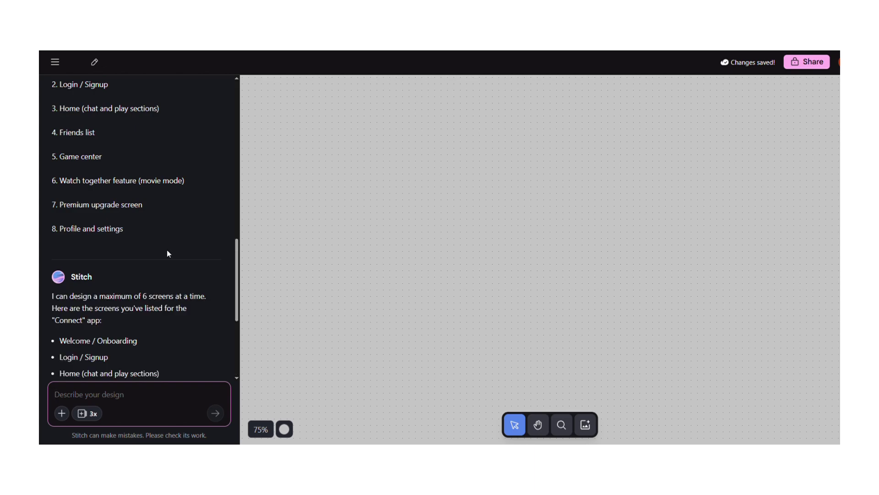
Step: Accept the suggested reply "Design the first 6 screens" and turn on the 3x option for the design chat
{"action": "scroll", "coordinate": [133, 174], "scroll_direction": "up", "scroll_amount": 10}
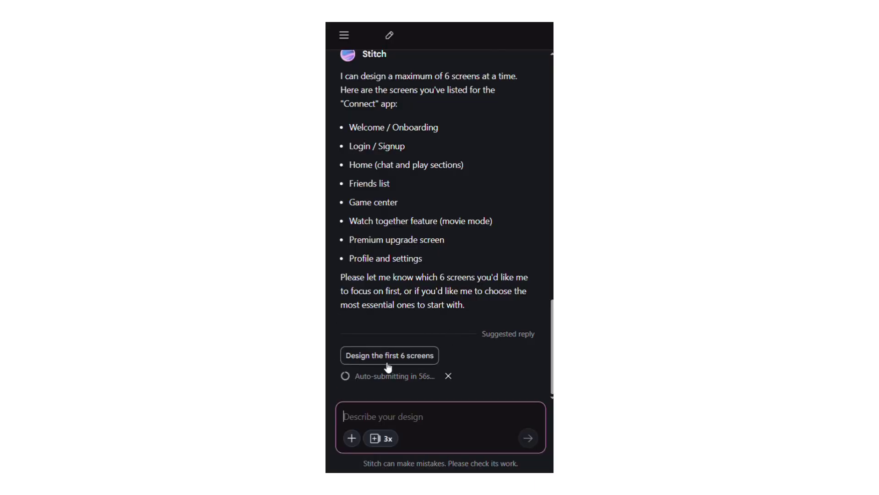
{"action": "left_click", "coordinate": [406, 359]}
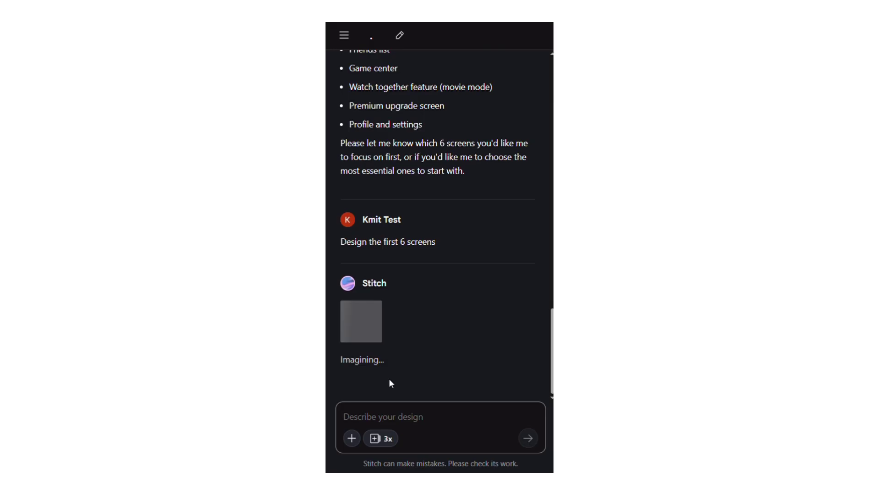
{"action": "left_click", "coordinate": [388, 445]}
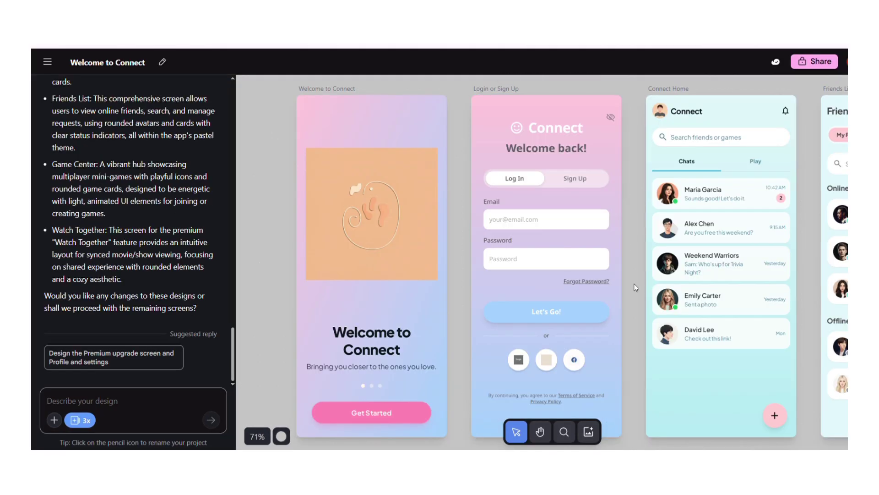
Step: Examine the generated Connect app screens across the canvas, from the welcome screen to Watch Together
{"action": "scroll", "coordinate": [636, 288], "scroll_direction": "right", "scroll_amount": 1}
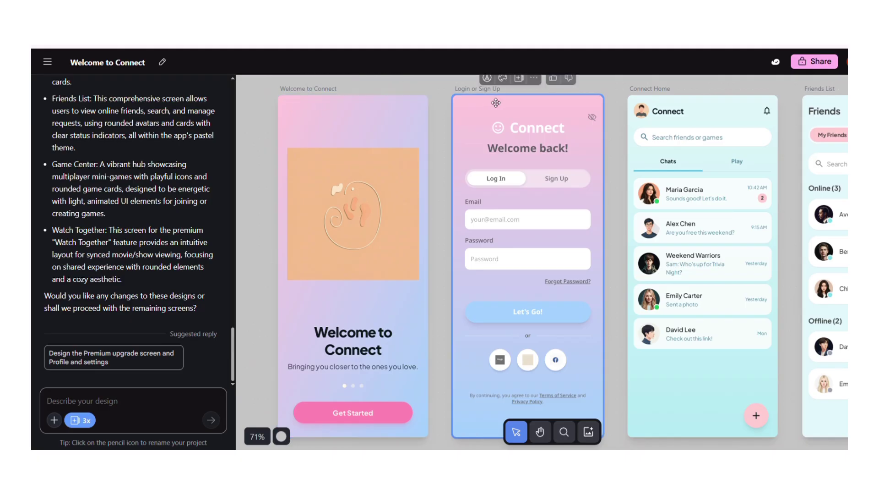
{"action": "scroll", "coordinate": [611, 260], "scroll_direction": "right", "scroll_amount": 15}
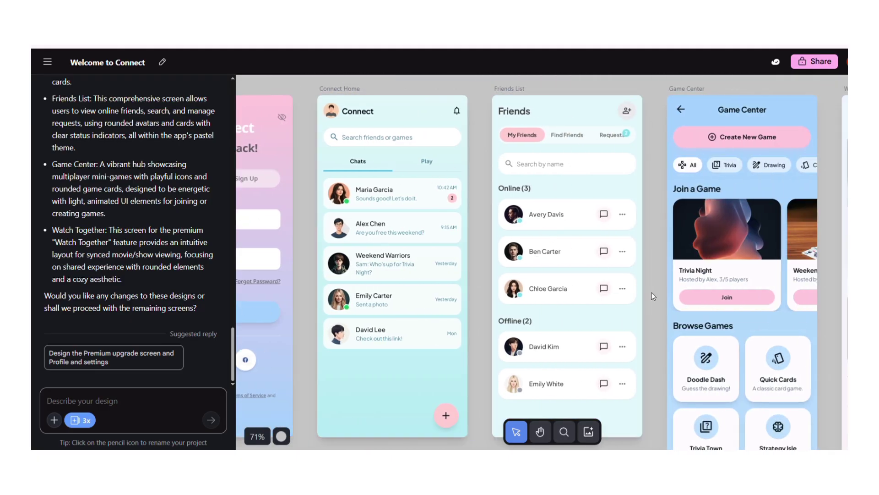
{"action": "scroll", "coordinate": [568, 156], "scroll_direction": "right", "scroll_amount": 7}
{"action": "scroll", "coordinate": [665, 307], "scroll_direction": "right", "scroll_amount": 4}
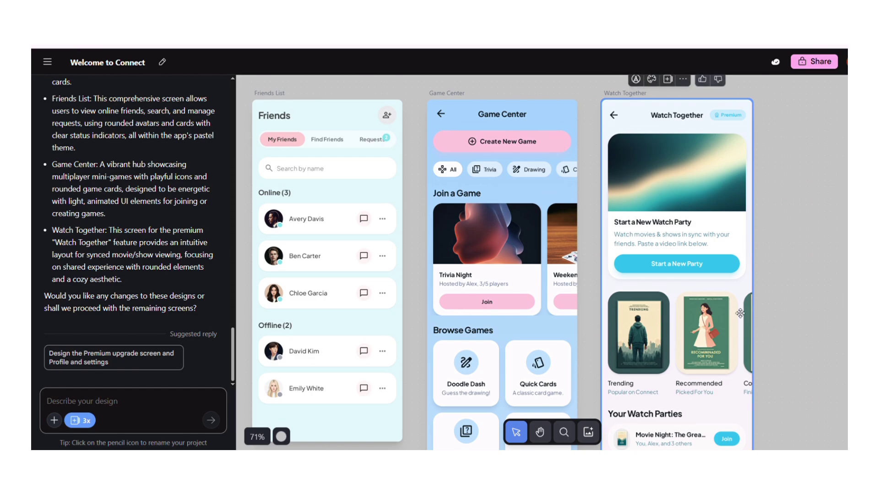
{"action": "scroll", "coordinate": [775, 334], "scroll_direction": "down", "scroll_amount": 2}
{"action": "scroll", "coordinate": [775, 338], "scroll_direction": "down", "scroll_amount": 2}
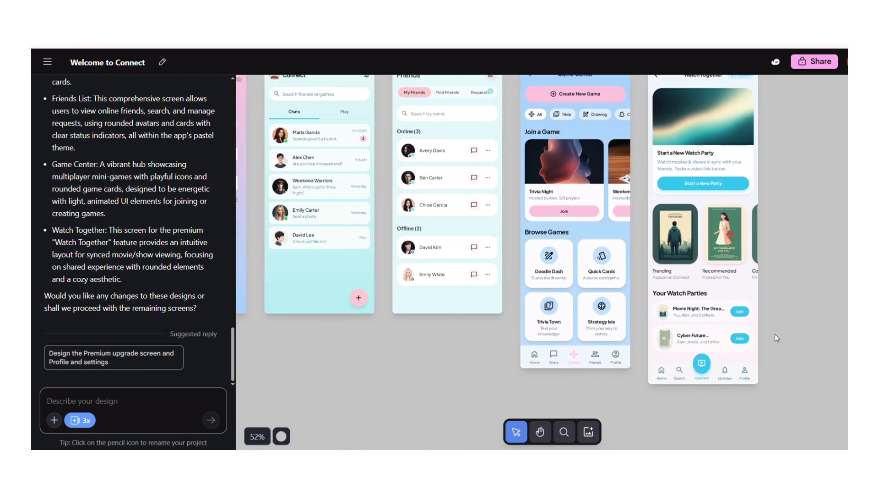
{"action": "scroll", "coordinate": [775, 333], "scroll_direction": "down", "scroll_amount": 2}
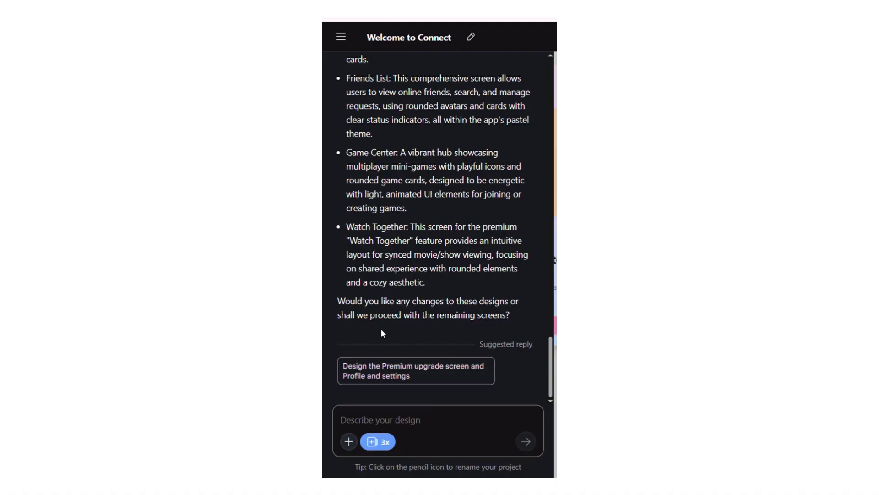
Step: Accept the suggested reply to design the Premium upgrade screen and Profile and settings
{"action": "left_click", "coordinate": [453, 379]}
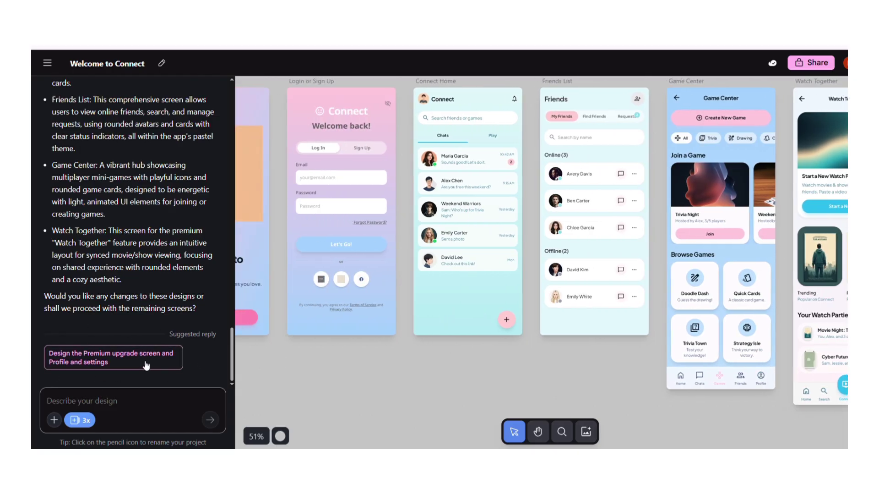
{"action": "left_click", "coordinate": [146, 365]}
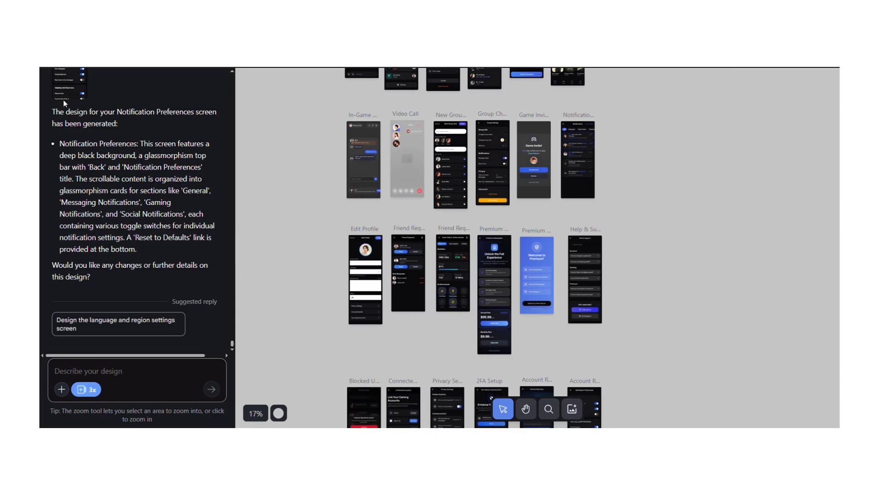
Step: Download all screens of the "Onboarding: Connect Effortlessly" design project
{"action": "left_click", "coordinate": [54, 67]}
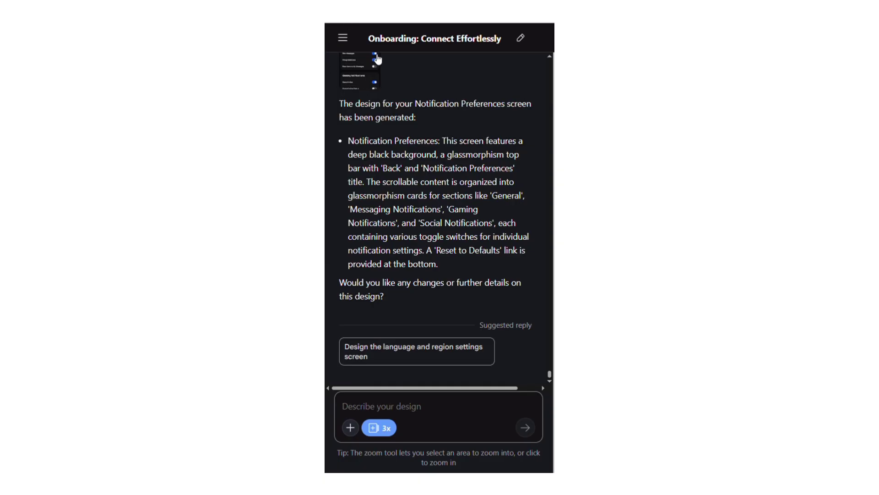
{"action": "left_click", "coordinate": [346, 40]}
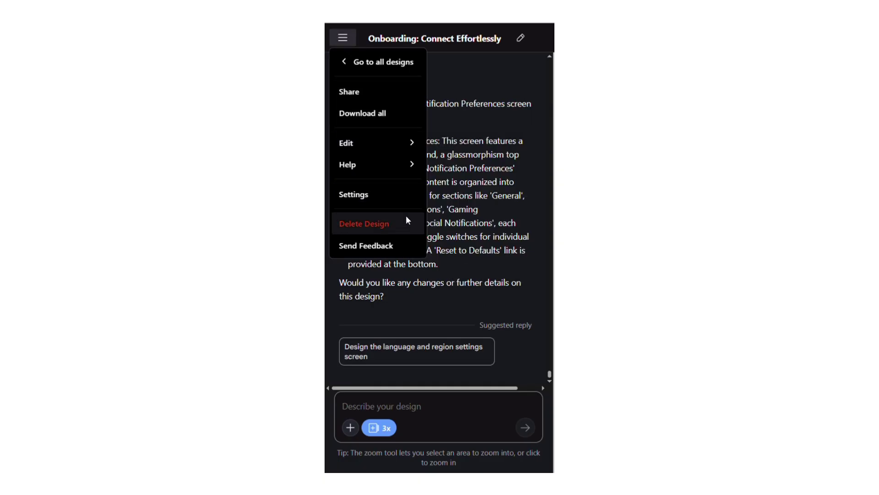
{"action": "left_click", "coordinate": [387, 110]}
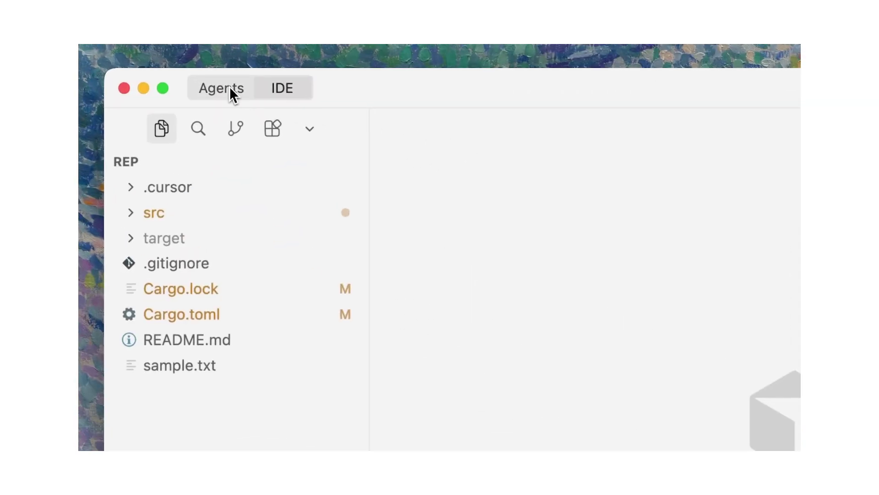
Step: In Cursor, switch to the Agents view and enter the agent request "add -E option for extended regex"
{"action": "left_click", "coordinate": [230, 87]}
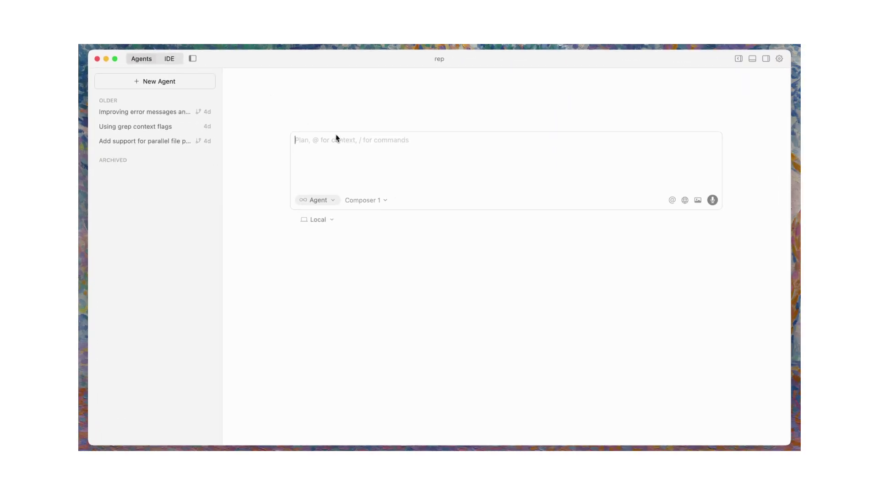
{"action": "type", "text": "add -E option for extended regex"}
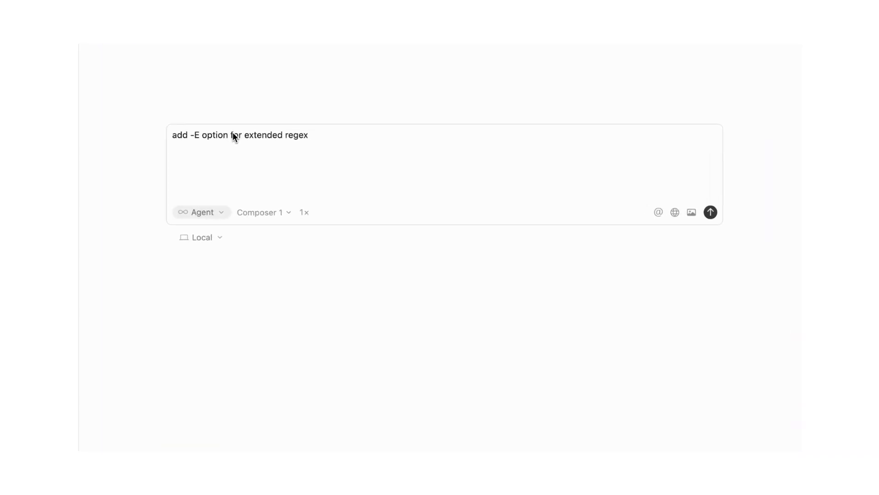